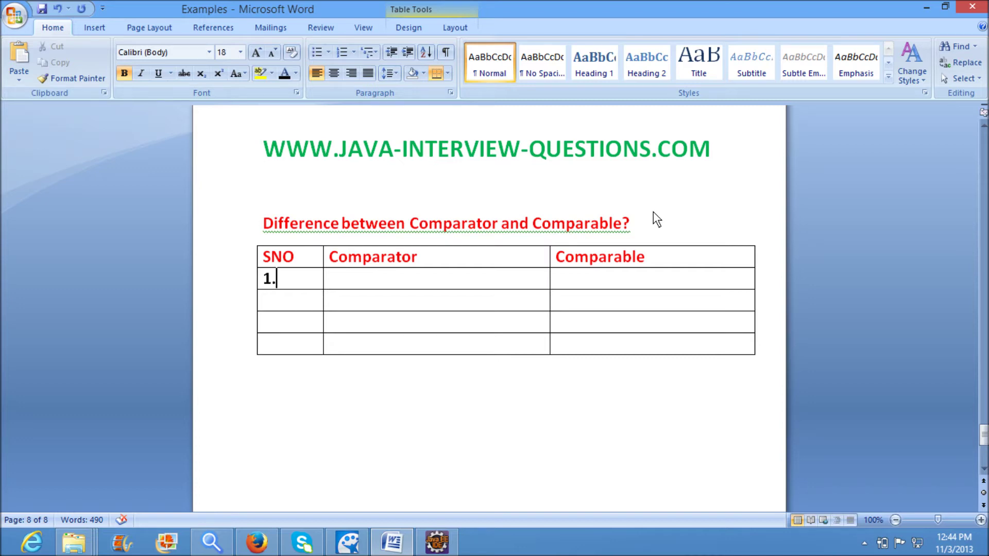
- Enter java.util.package in row 1's Comparator cell, correcting the capital J to lowercase j
key(Tab)
text(java.u)
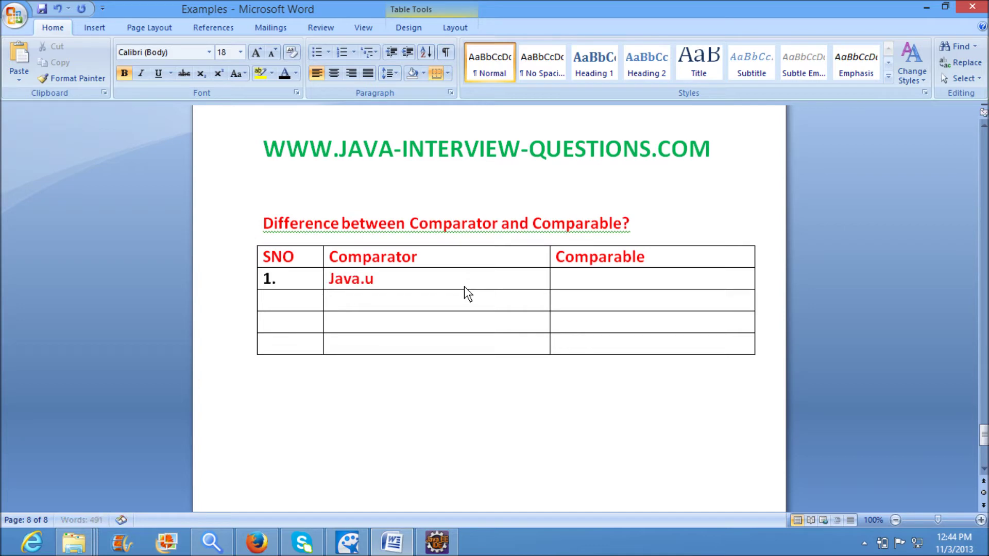
text(til.pac)
text(kage)
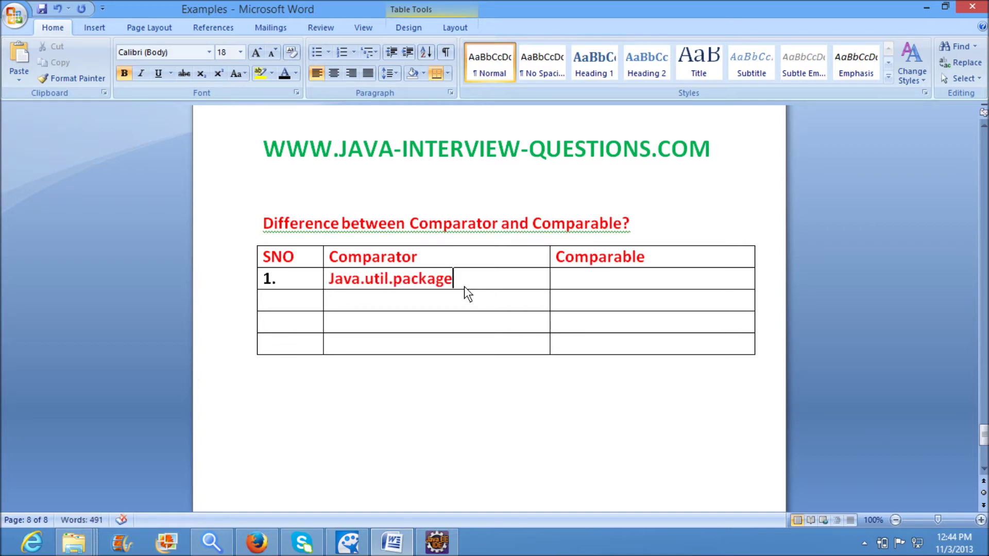
key(Left)
key(Left)
key(Left)
key(Left)
key(Left)
key(Left)
key(Left)
key(Left)
key(Left)
key(BackSpace)
text(j)
key(Tab)
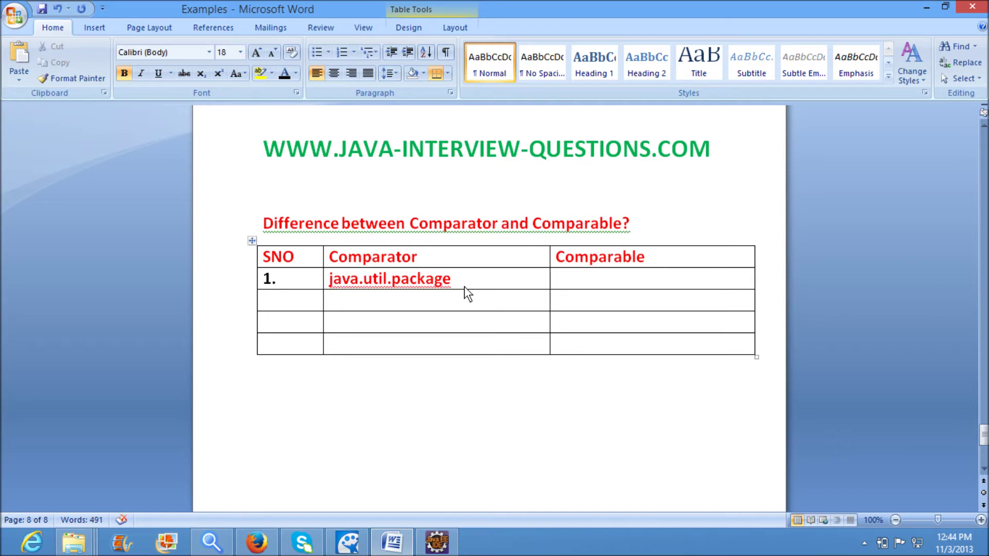
text(java.lang package)
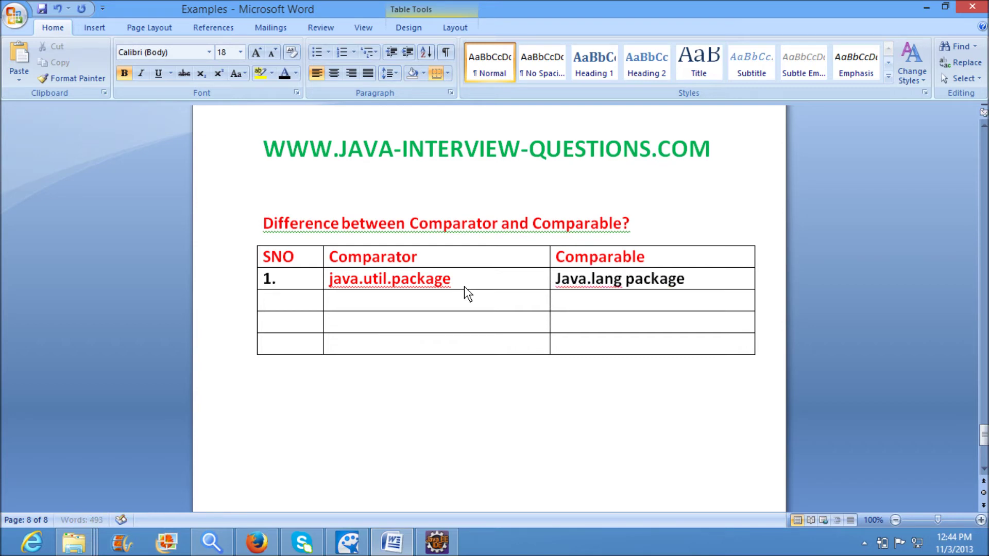
- Correct row 1's Comparable entry to lowercase java.lang package and move down to row 2's SNO cell
key(Left)
key(Left)
key(Left)
key(Left)
key(Left)
key(Left)
key(Left)
key(Left)
key(Left)
key(Left)
key(Left)
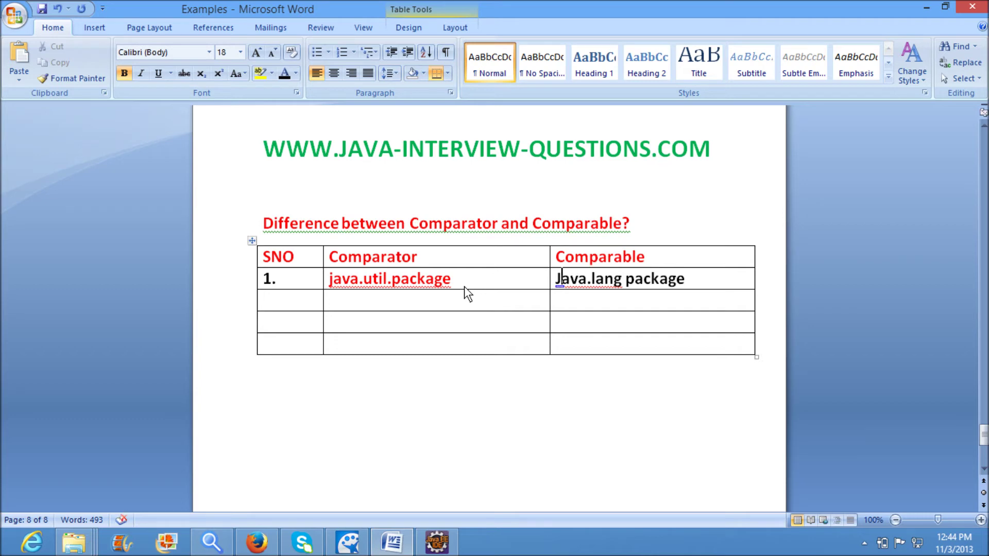
key(Left)
key(shift+Right)
text(j)
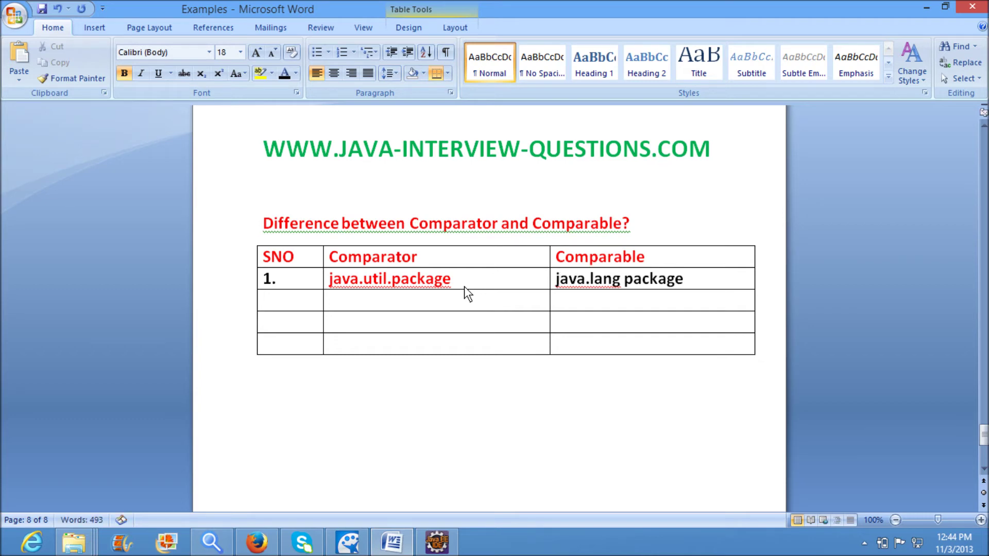
click(465, 287)
key(Left)
text(2)
text(.)
- Number row 2 as 2. and describe Comparator as "Compares two different instances"
key(Tab)
text(comp)
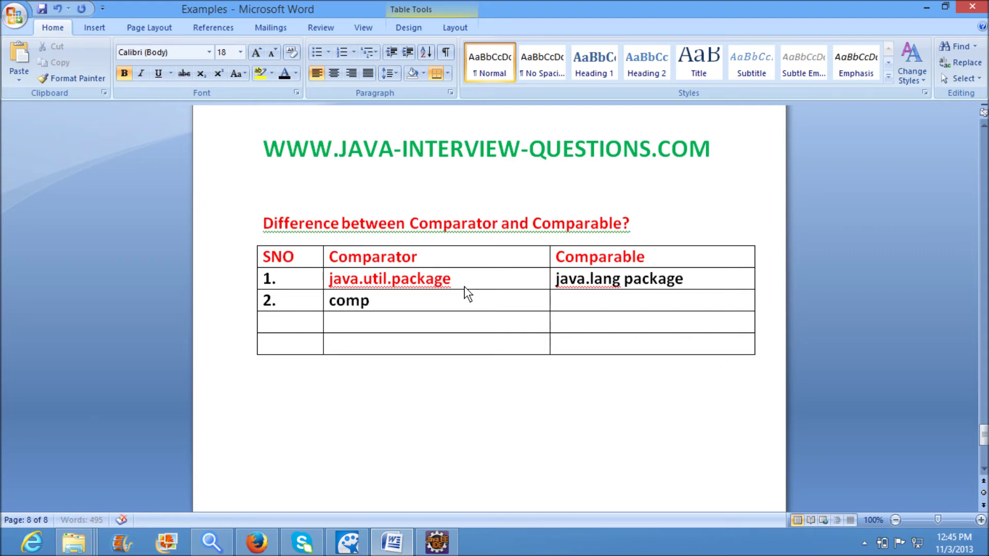
text(ares tw)
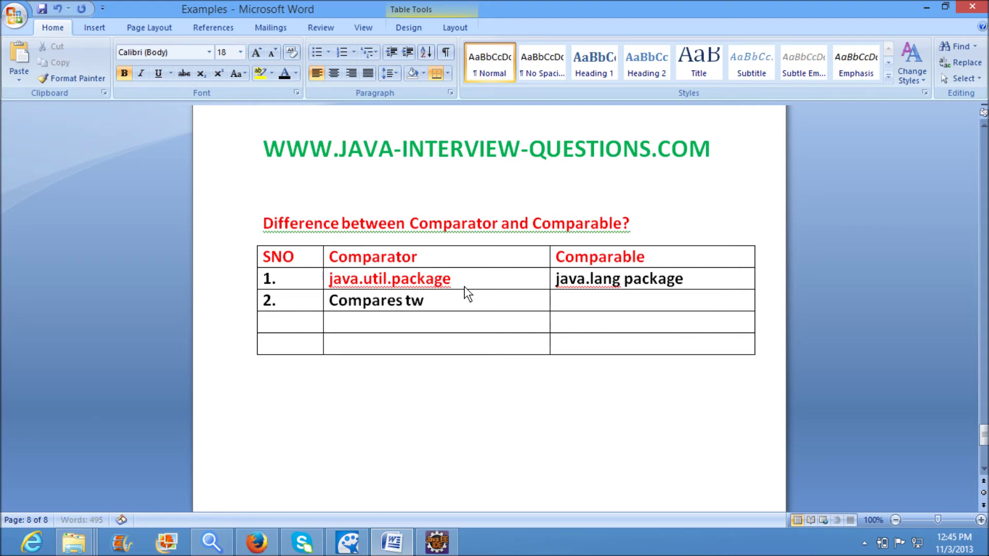
text(o d)
text(ifferen)
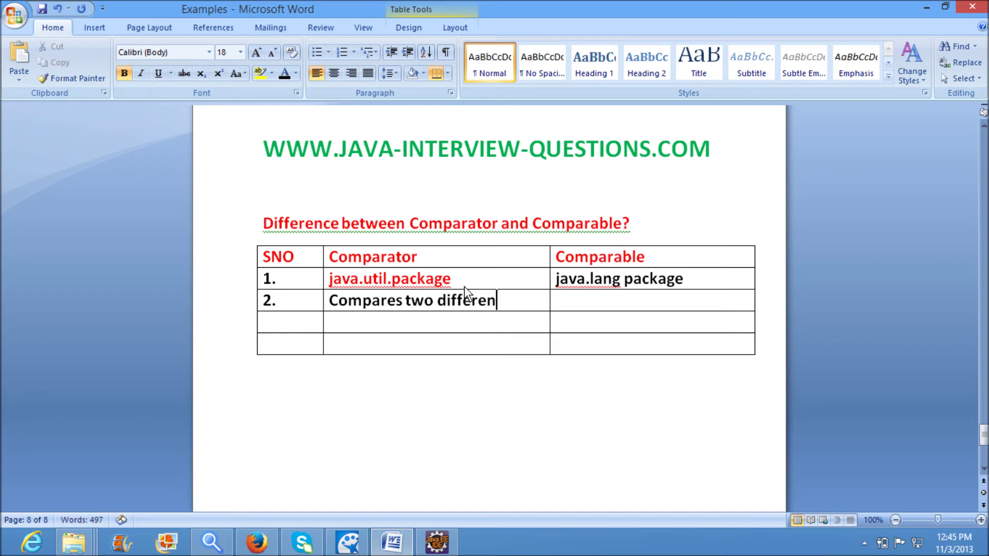
text(ces)
key(BackSpace)
key(BackSpace)
key(BackSpace)
text(t instances)
key(Tab)
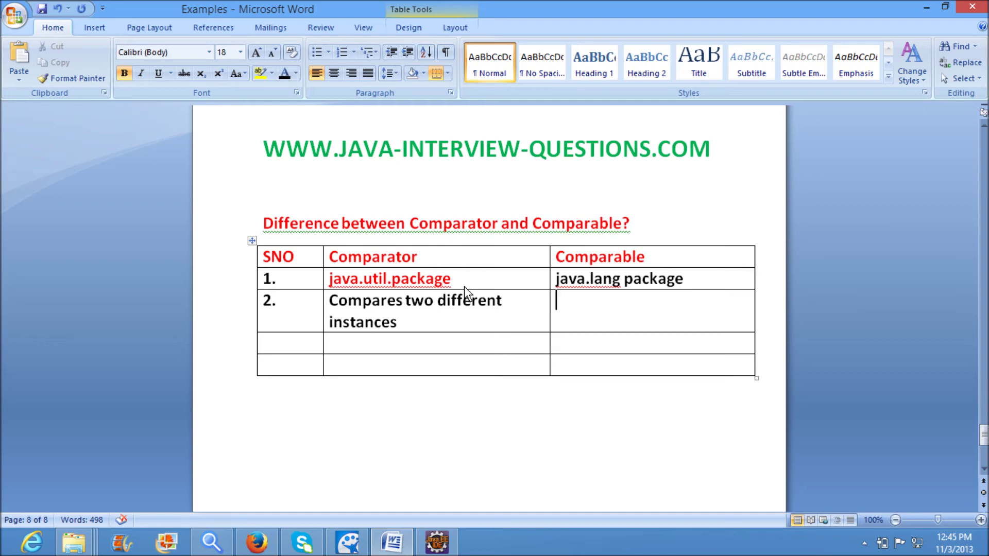
text(usedt)
- Begin row 2's Comparable description as "Used to compare itself with", removing stray letters
key(BackSpace)
text(toc)
key(BackSpace)
text(c)
key(BackSpace)
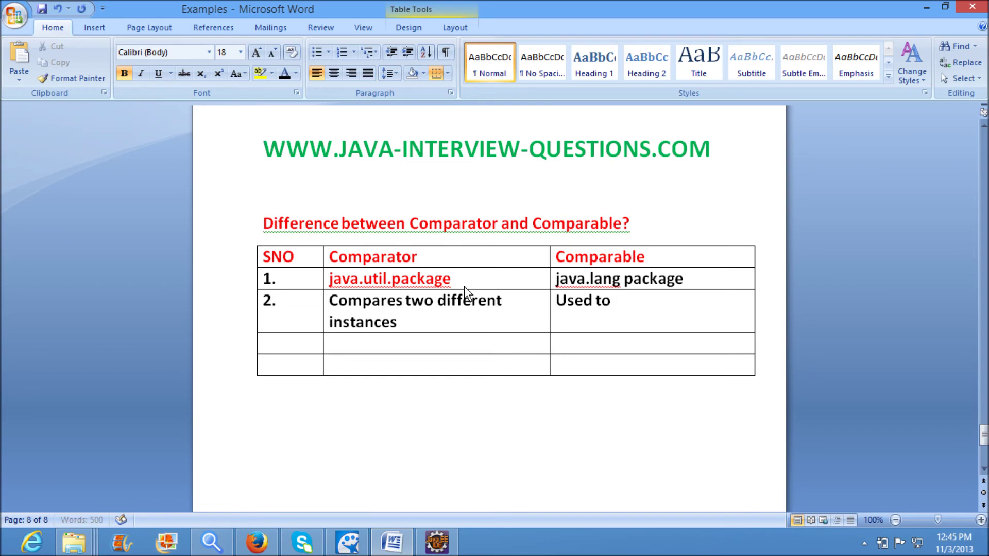
text(compae )
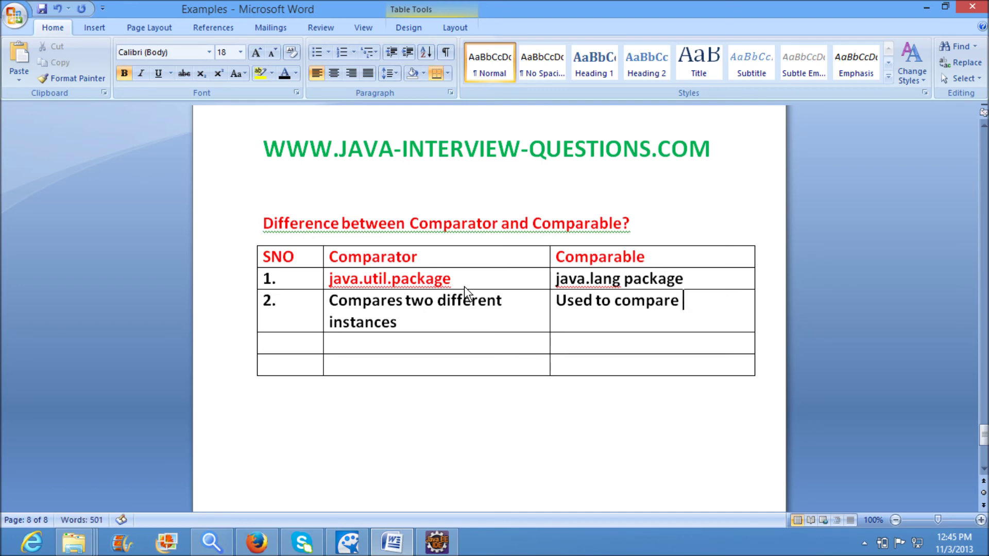
text( itself)
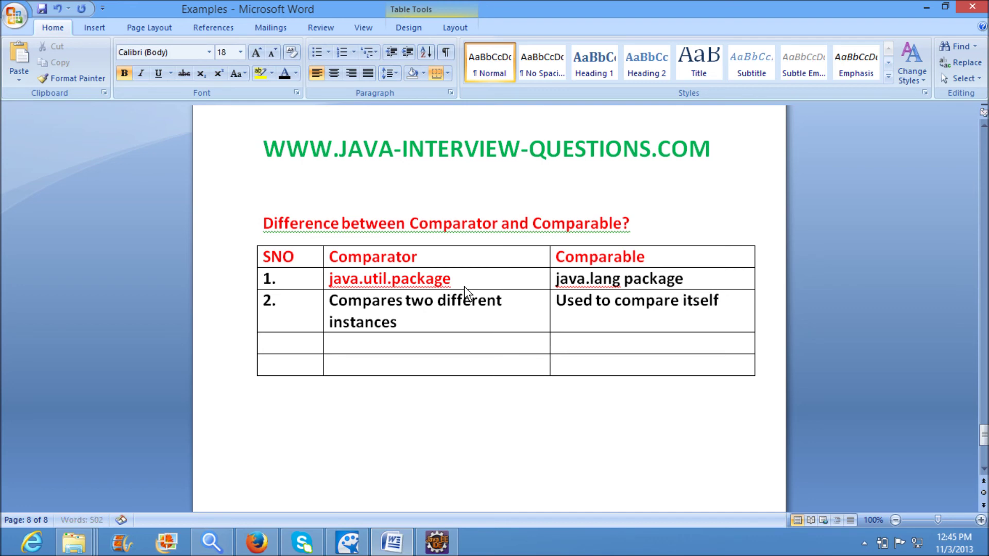
text( with otherin)
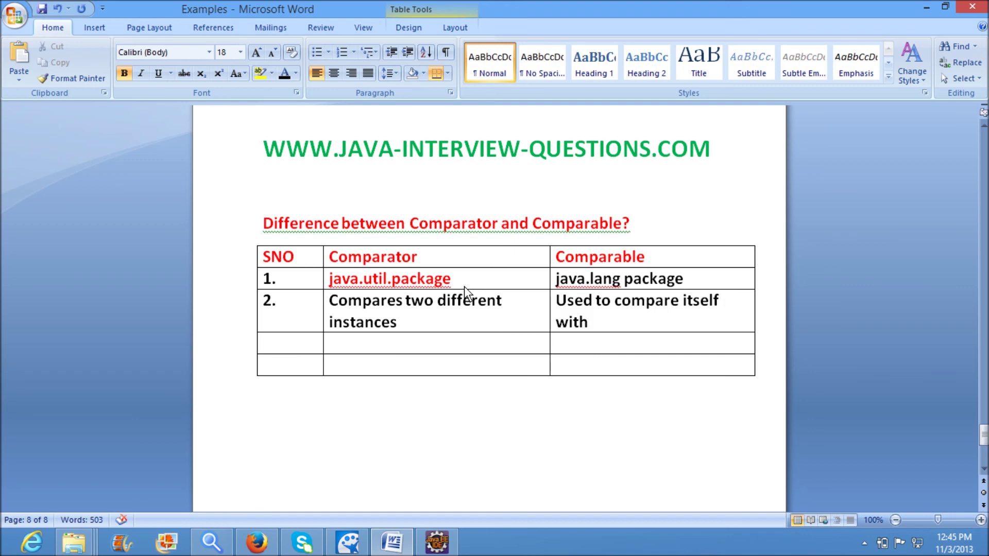